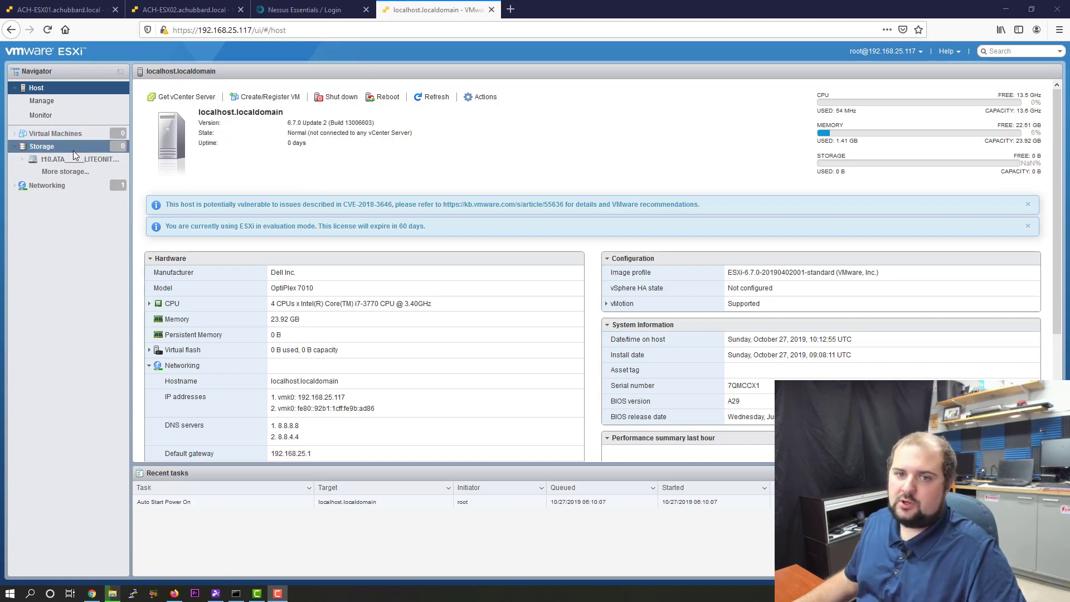
Step: Start the New datastore wizard from the host's Storage datastore list
click(42, 146)
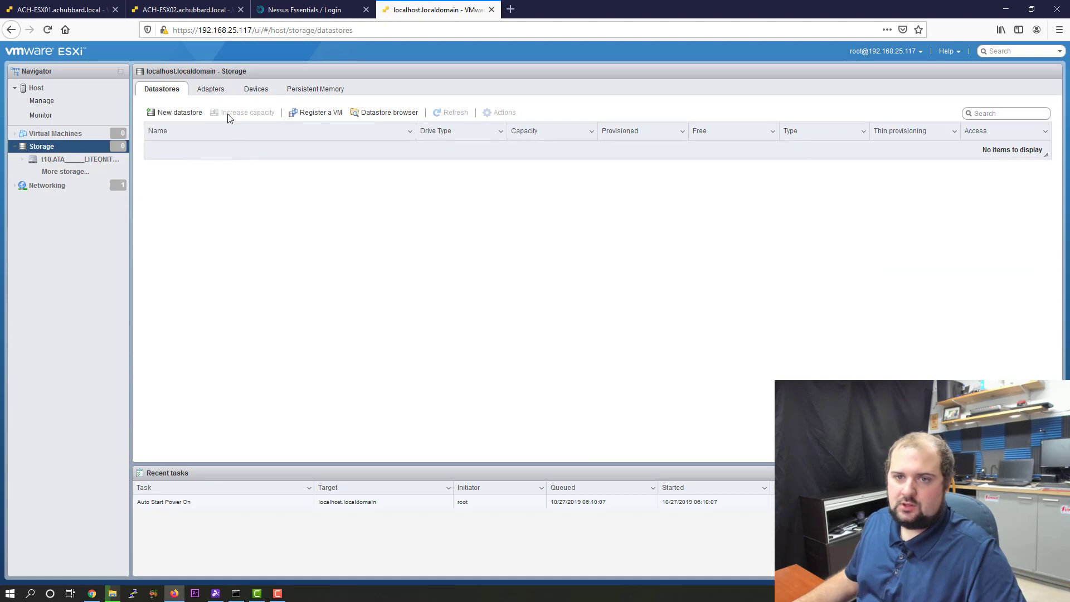
click(178, 114)
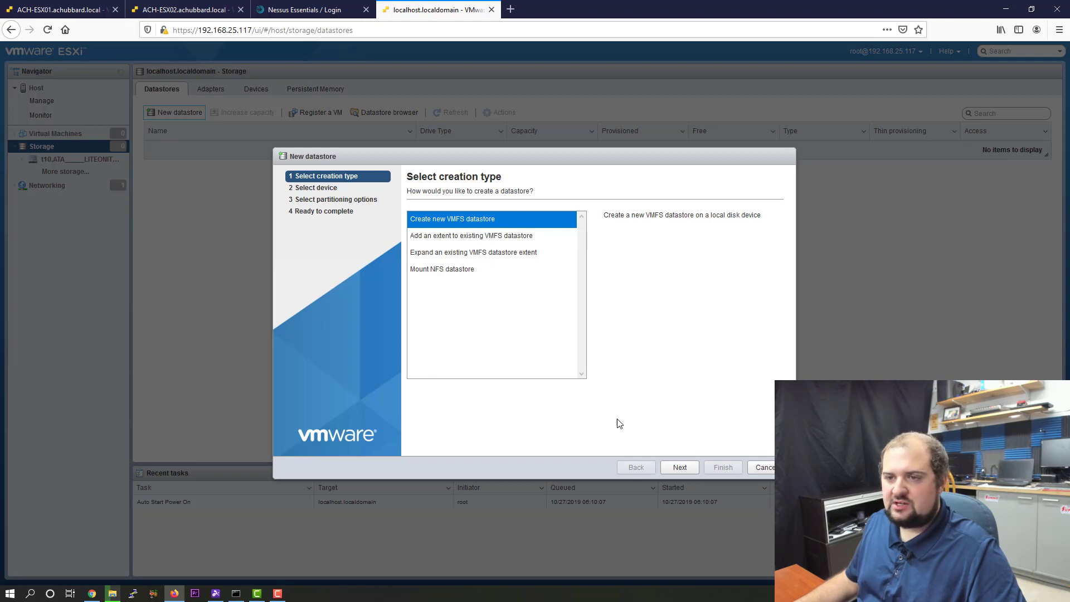
Step: Name the new VMFS datastore LAB-DS01 on the 238.47 GB local SSD
click(684, 465)
text(LSA)
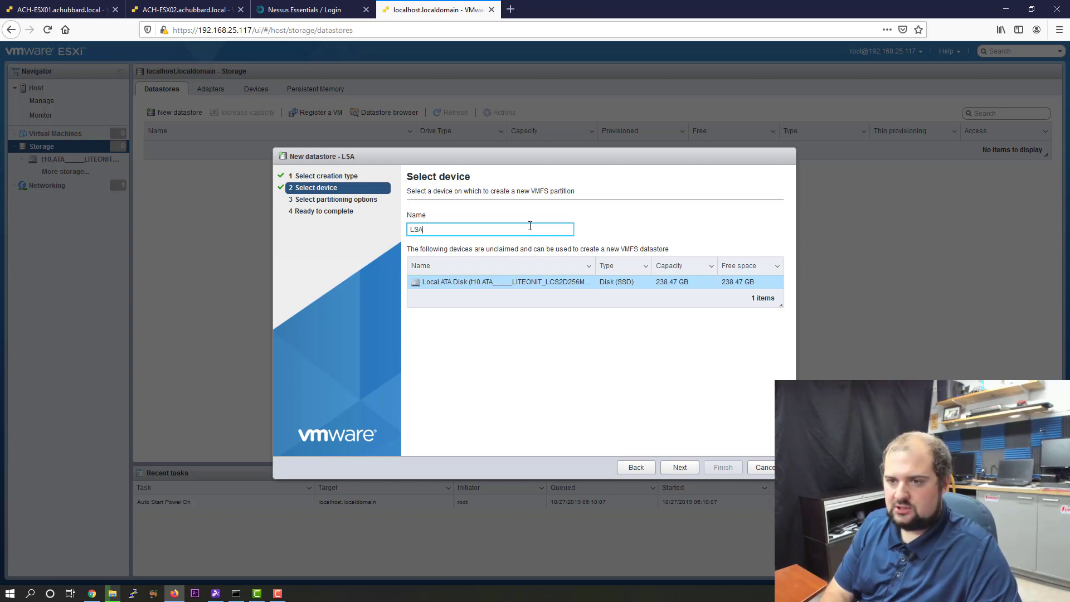
key(BackSpace)
key(BackSpace)
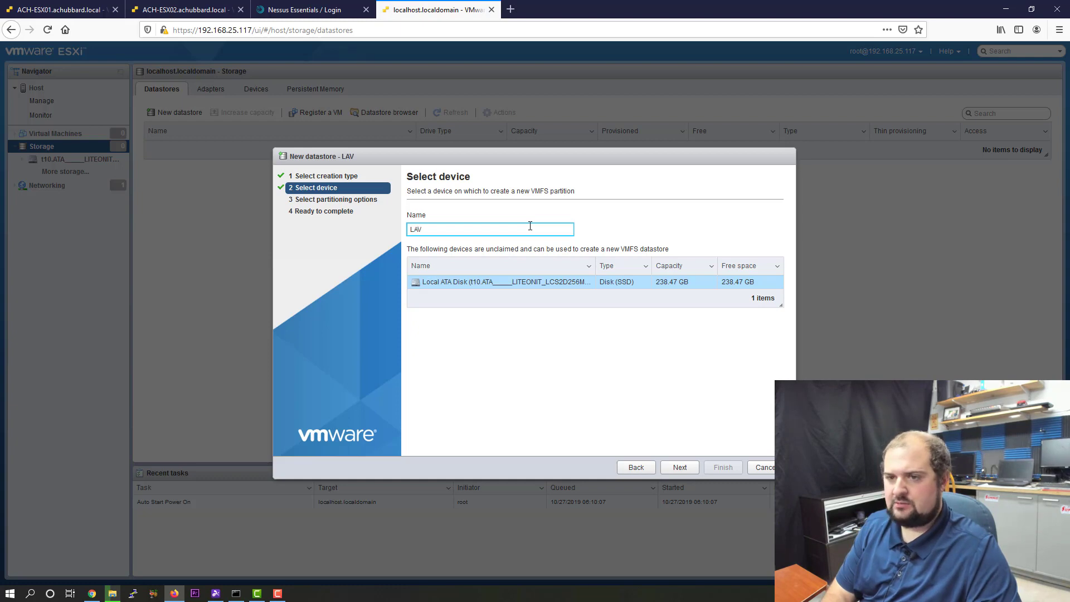
text(01)
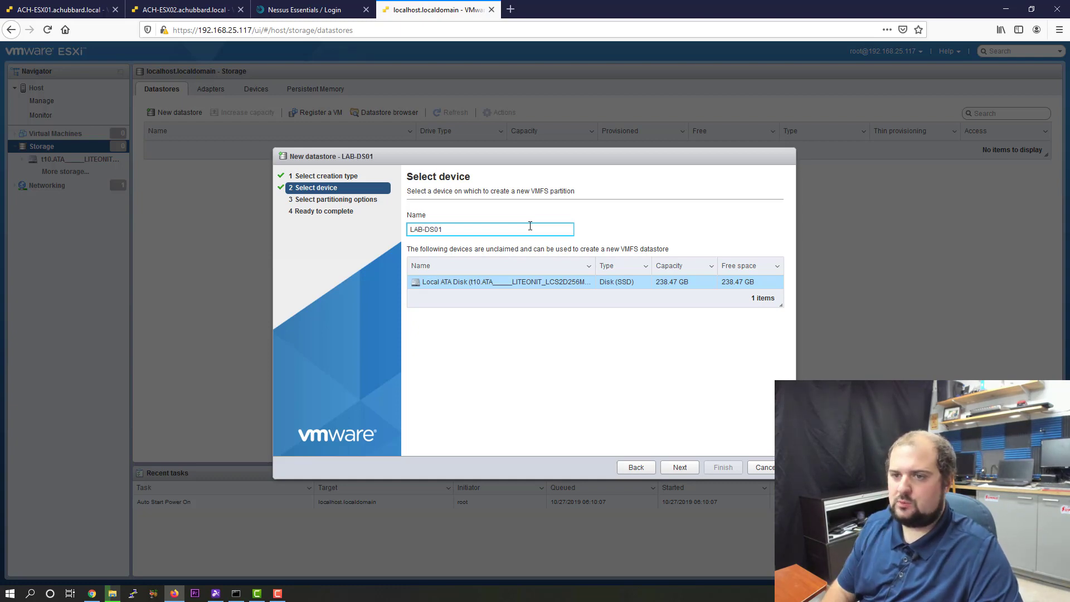
click(680, 467)
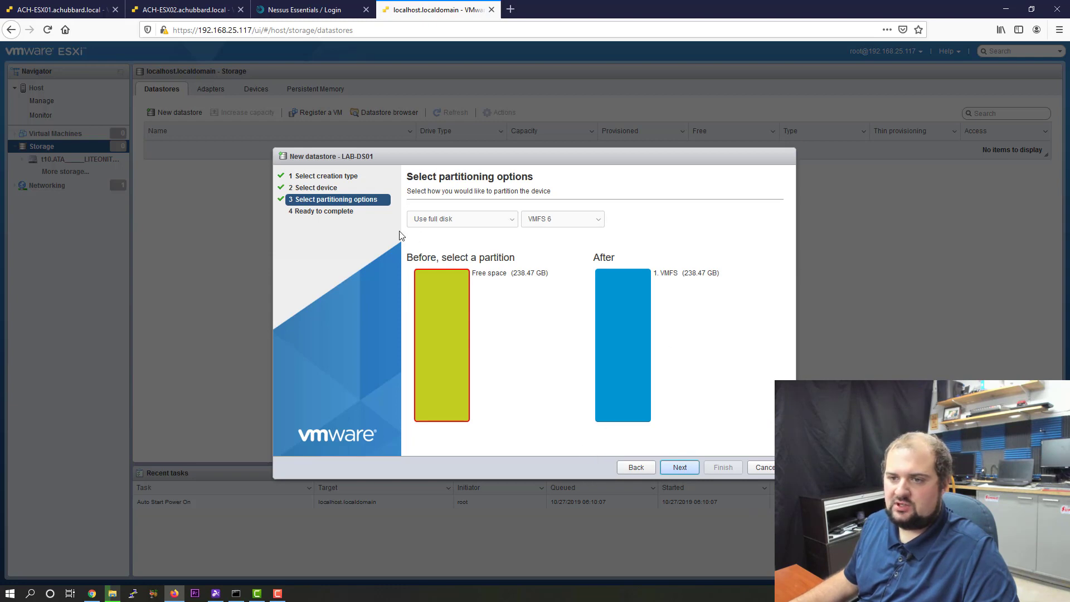
Step: Accept the full-disk VMFS 6 partitioning and finish the LAB-DS01 wizard
click(680, 467)
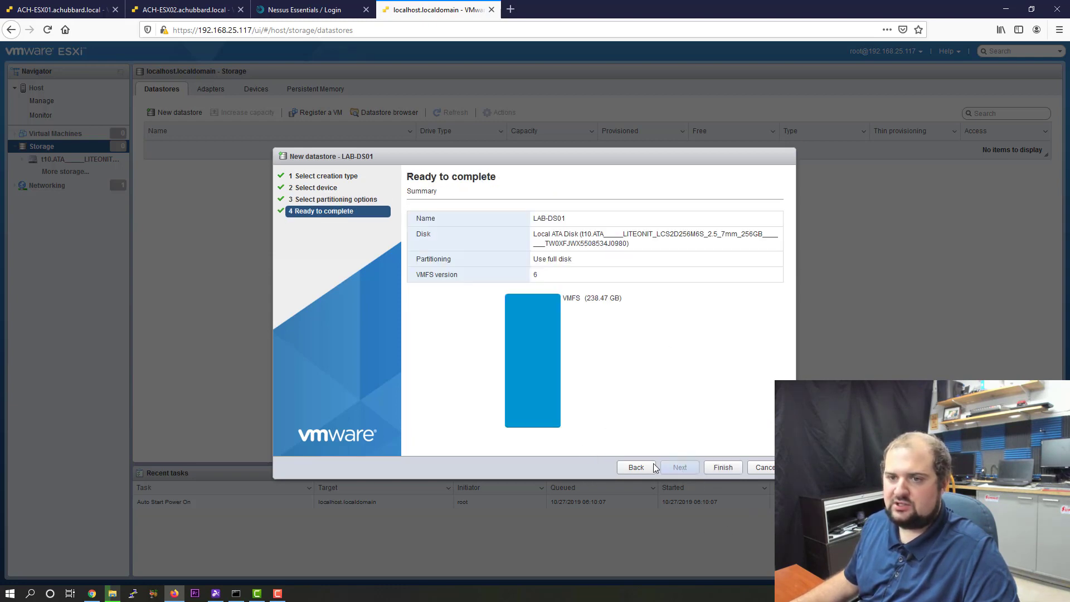
click(722, 468)
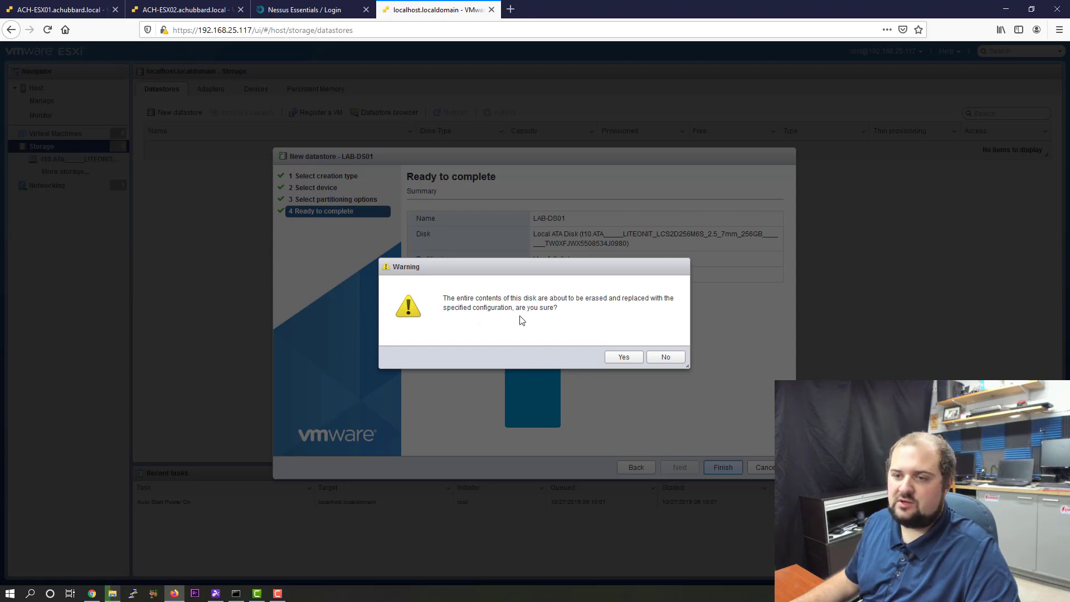
Step: Confirm the disk-erase warning to create the LAB-DS01 datastore
click(623, 358)
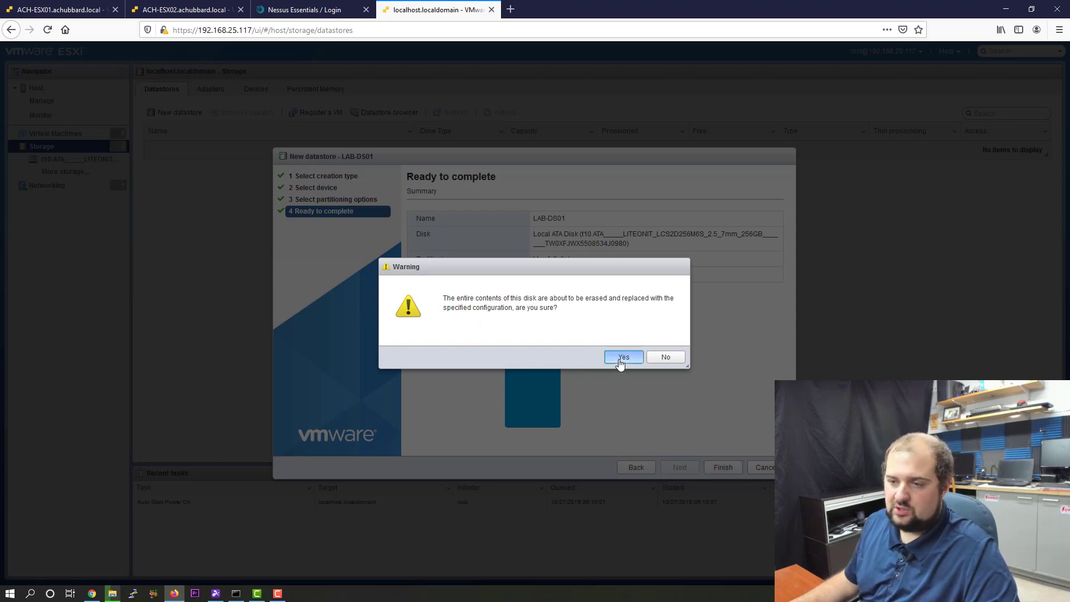